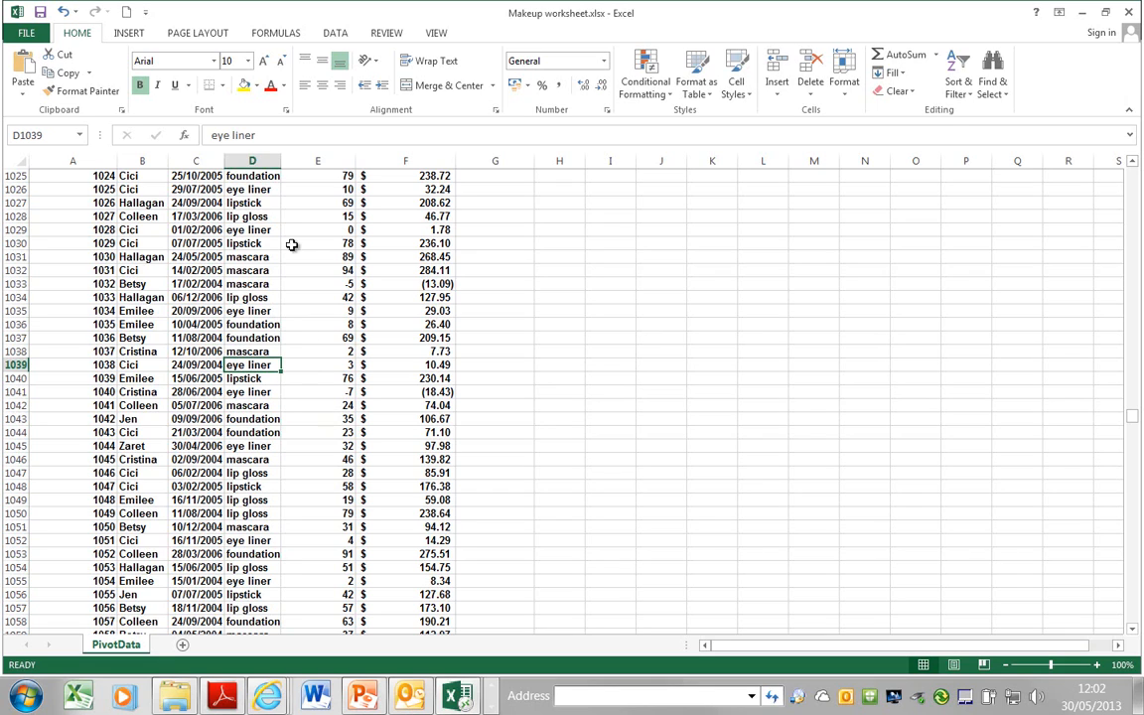
Convert the data range A1:F1901 into a table with headers and select a cell inside it.
click(130, 33)
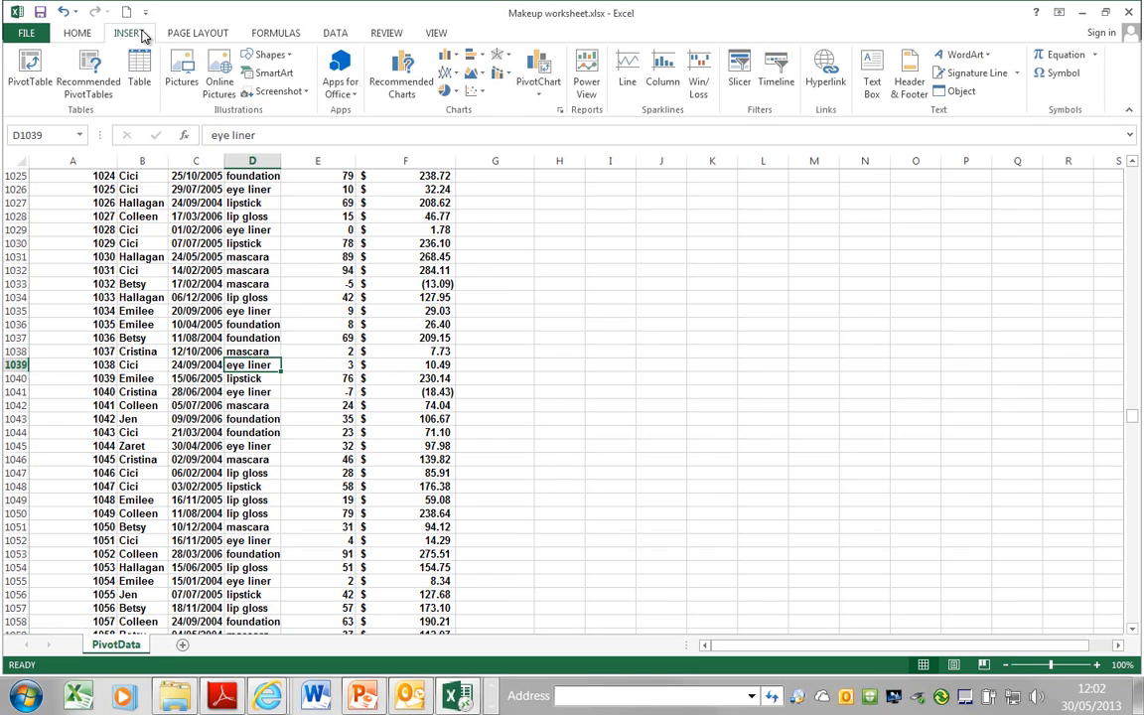
click(140, 78)
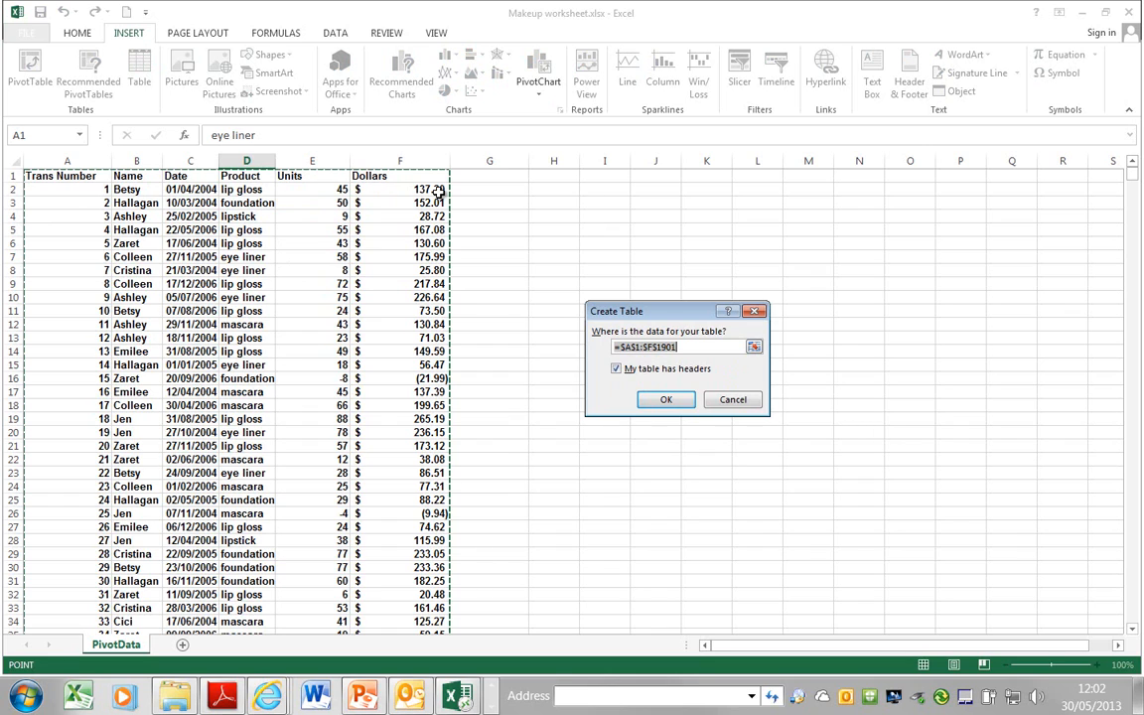
click(681, 401)
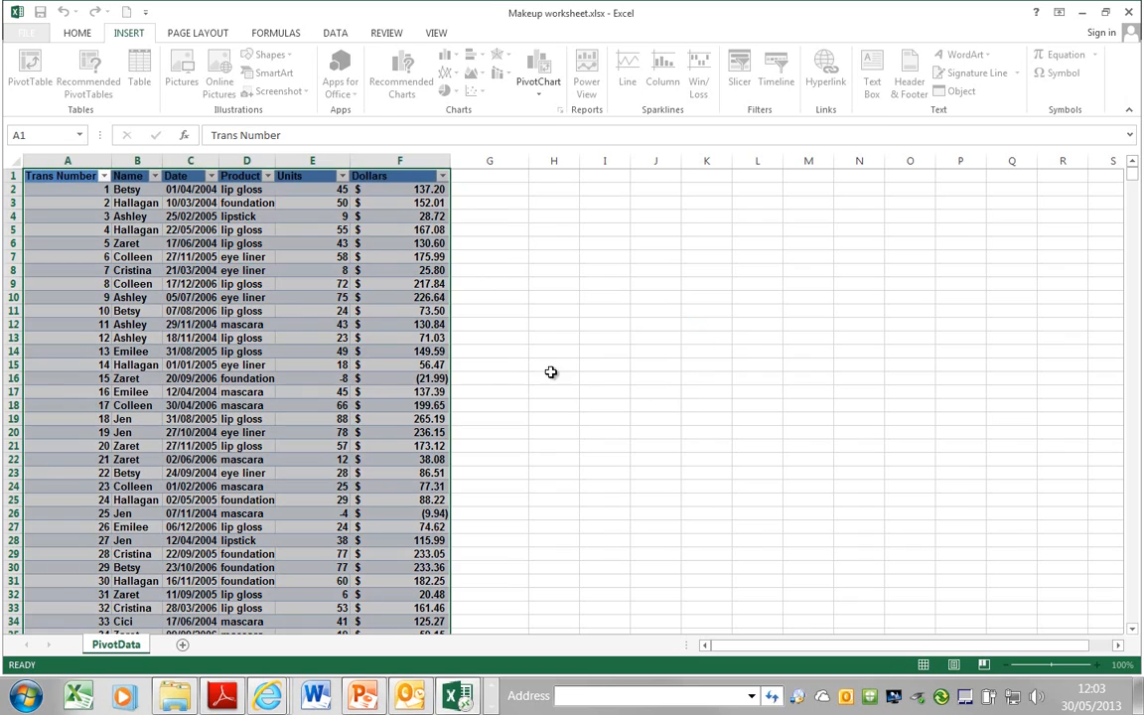
click(168, 335)
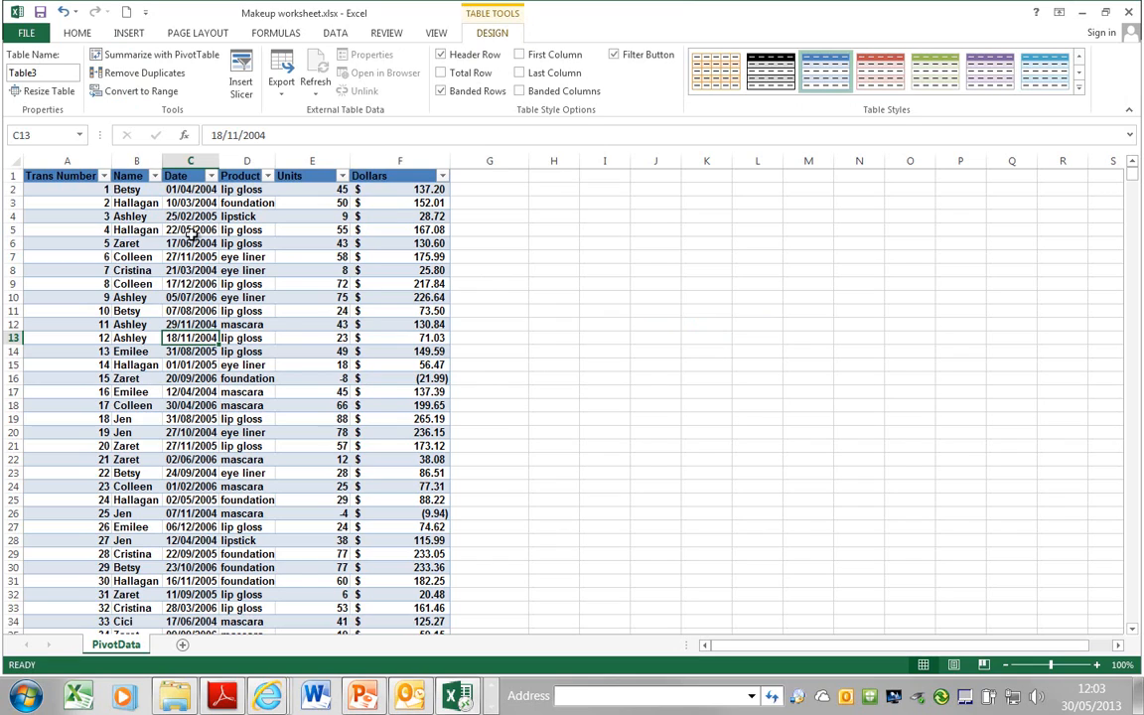
click(268, 339)
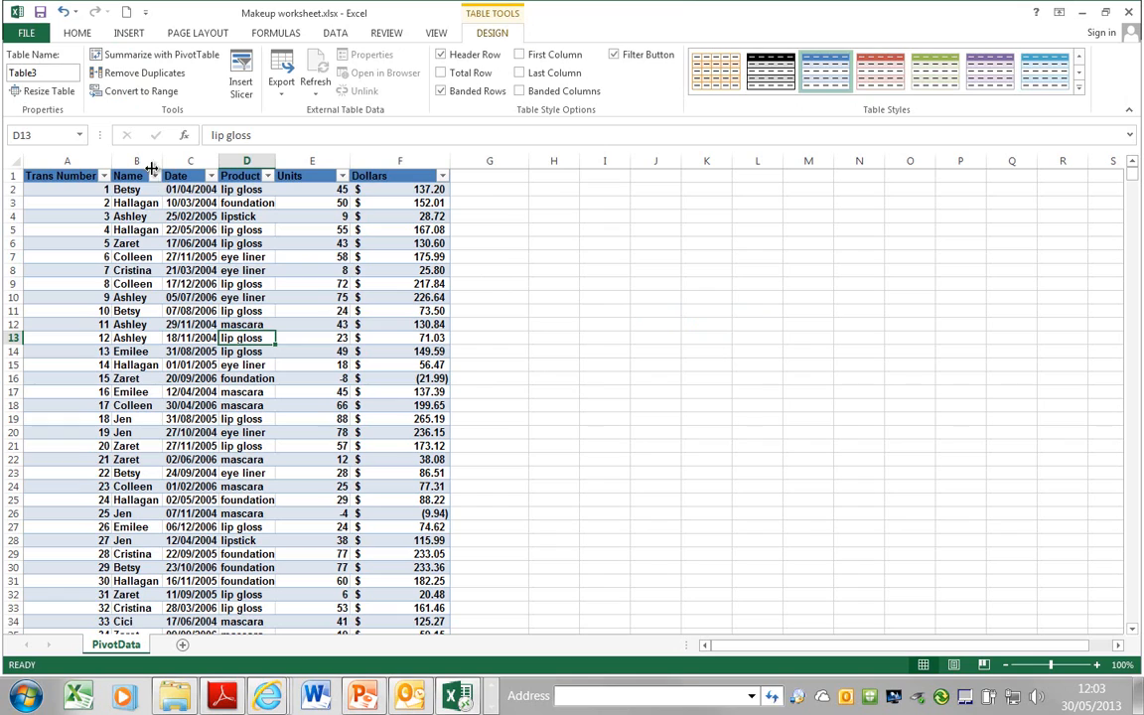
Filter the table's Name column to show only the first two names in the list.
click(155, 176)
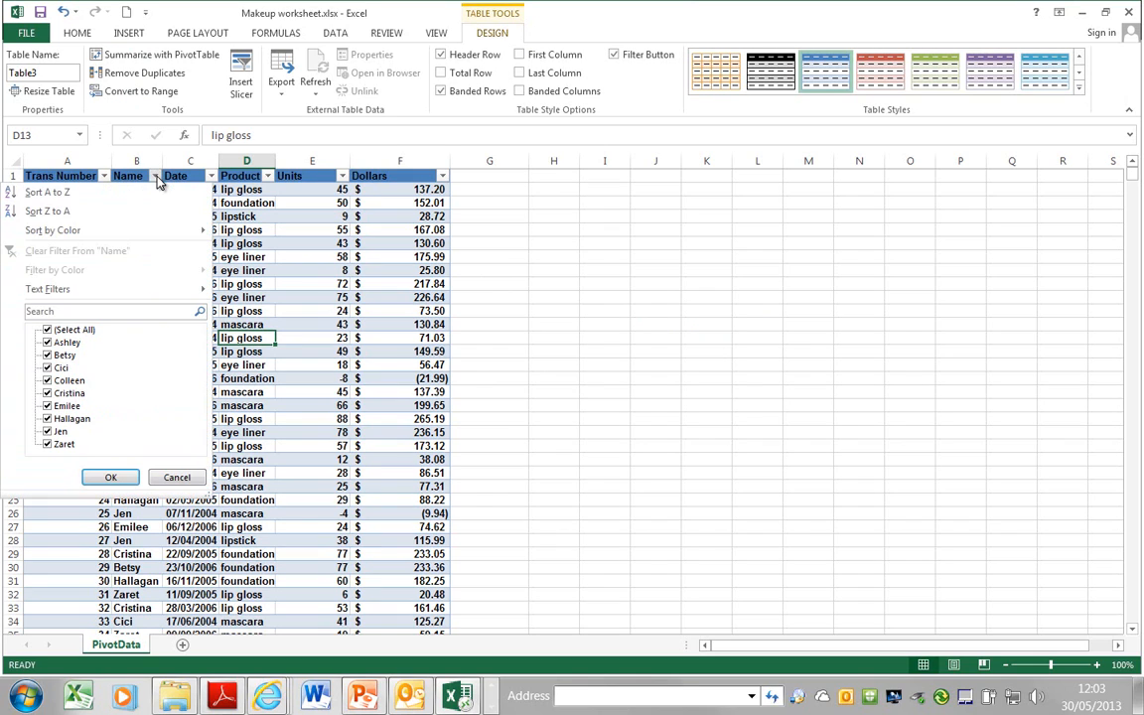
click(47, 330)
click(48, 343)
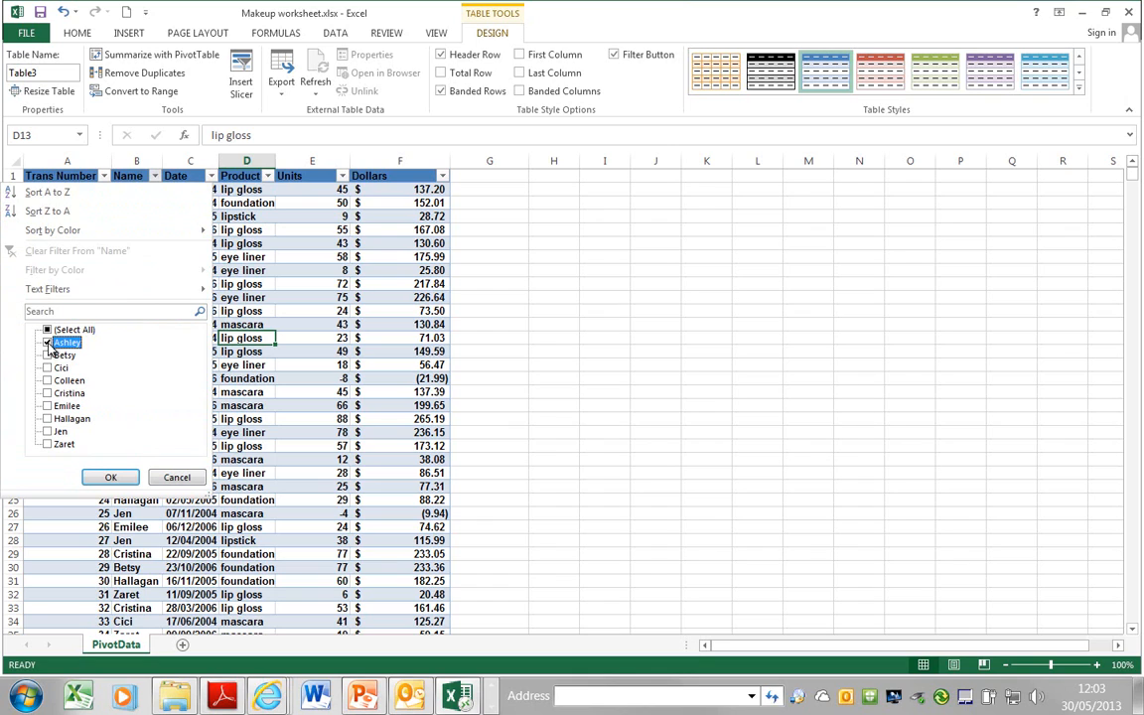
click(110, 476)
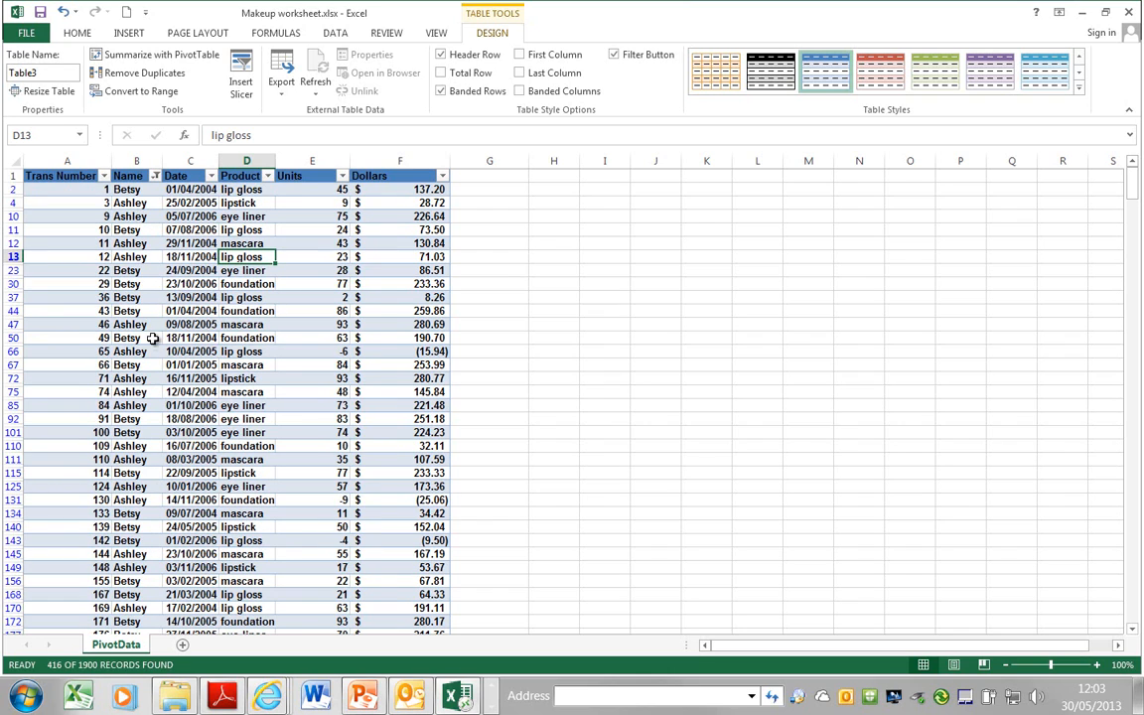
scroll(129, 402, down, 3)
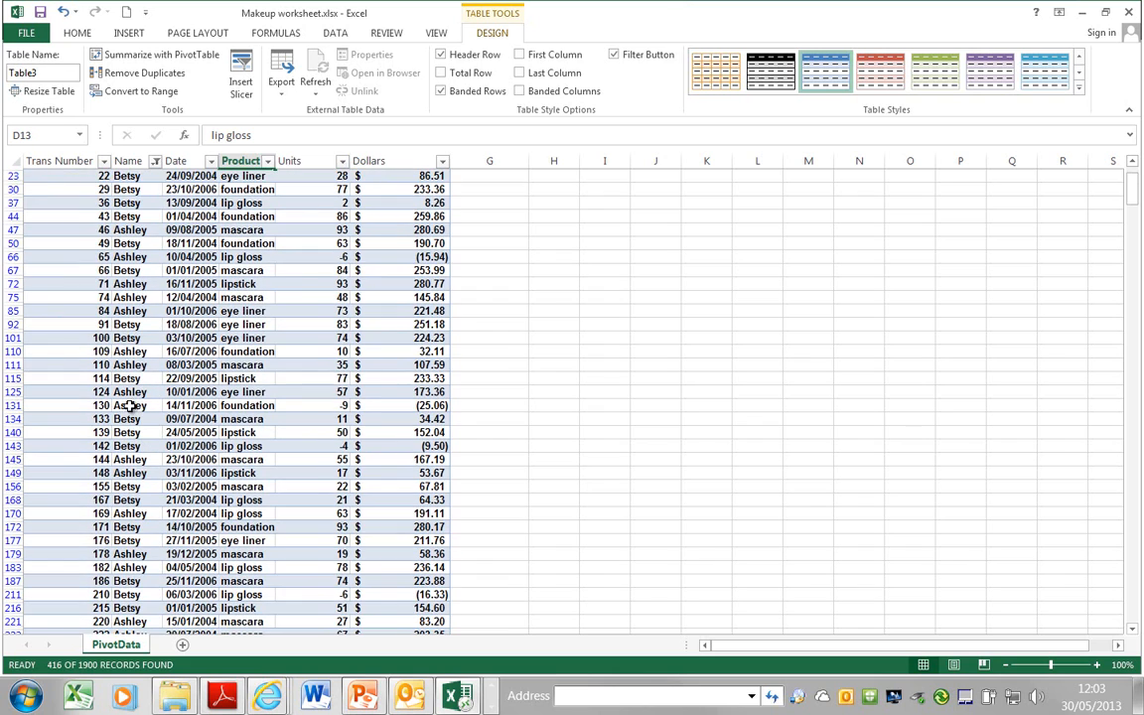
scroll(129, 405, up, 3)
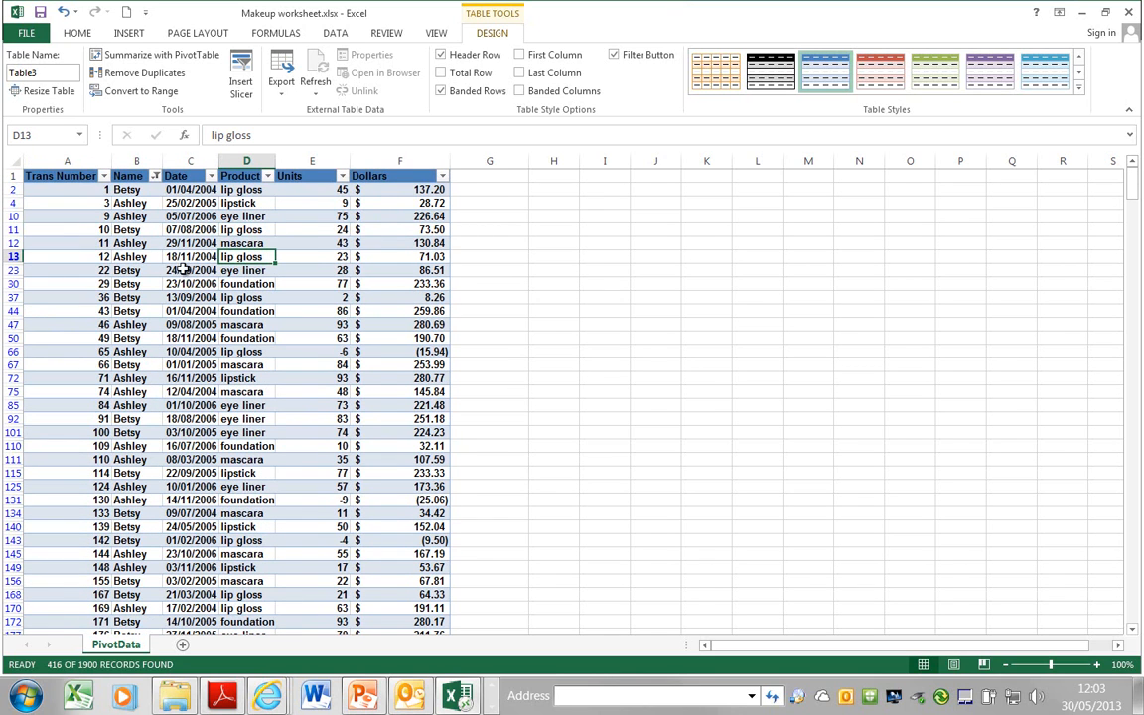
Clear the filter from the Name column and select a name cell in the table.
click(156, 177)
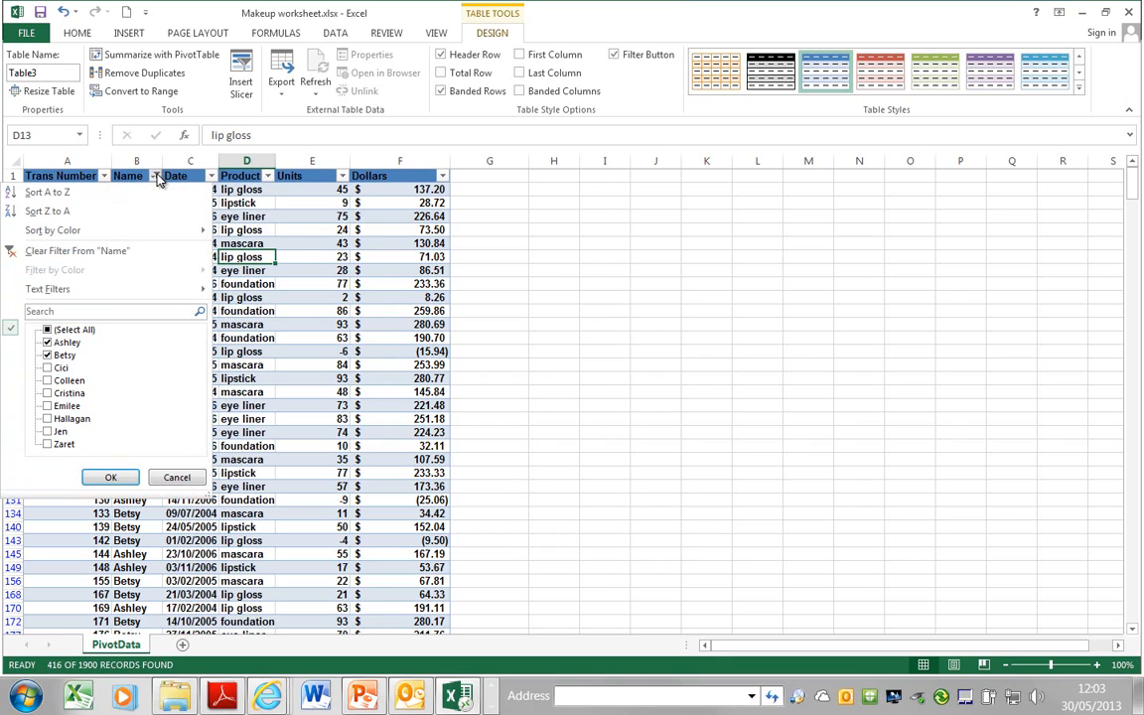
click(81, 254)
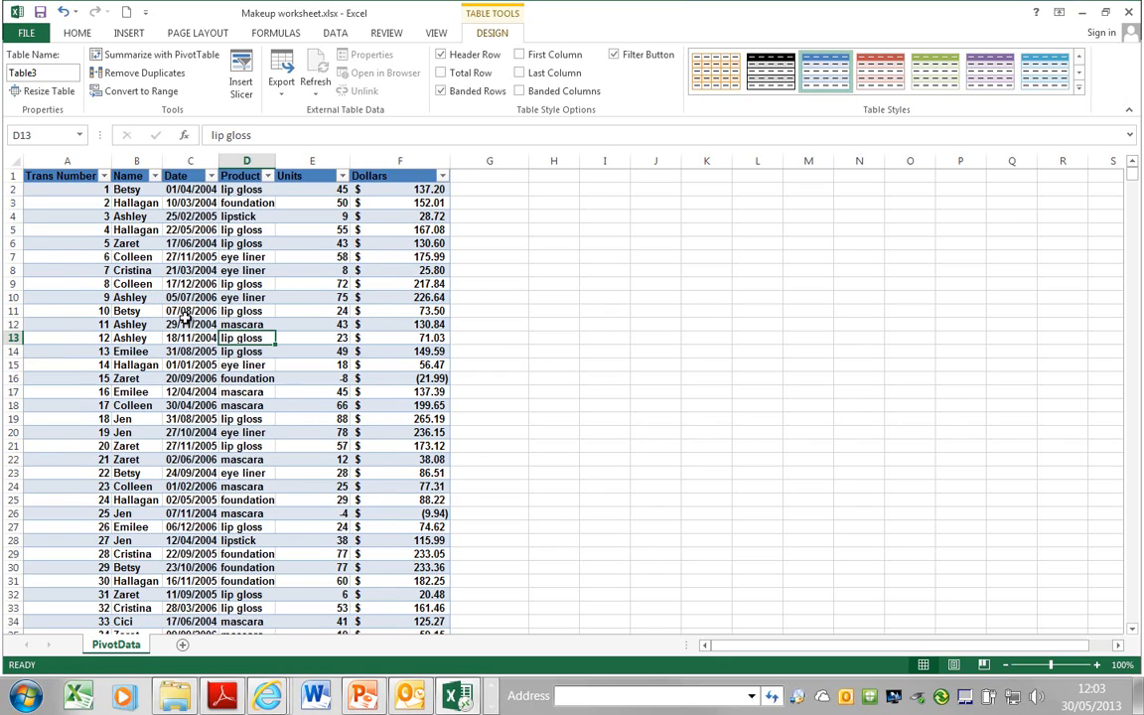
click(171, 297)
click(132, 284)
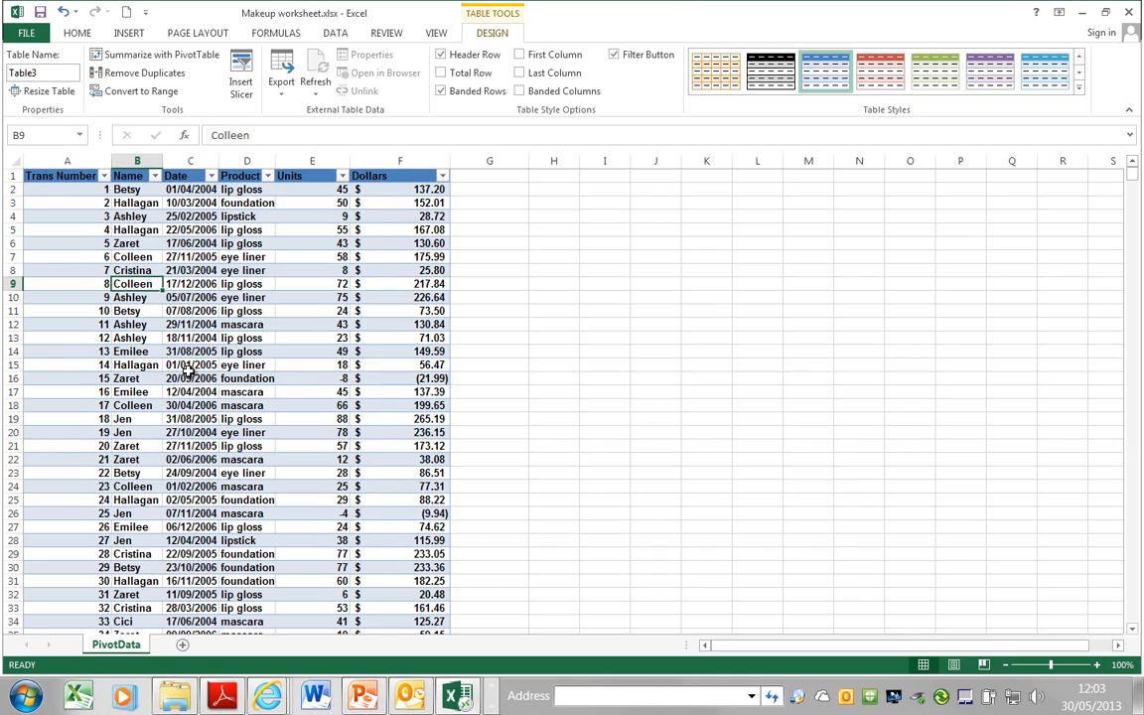
Insert a slicer for the Name field and move it farther away from the table, around columns K to M.
click(244, 87)
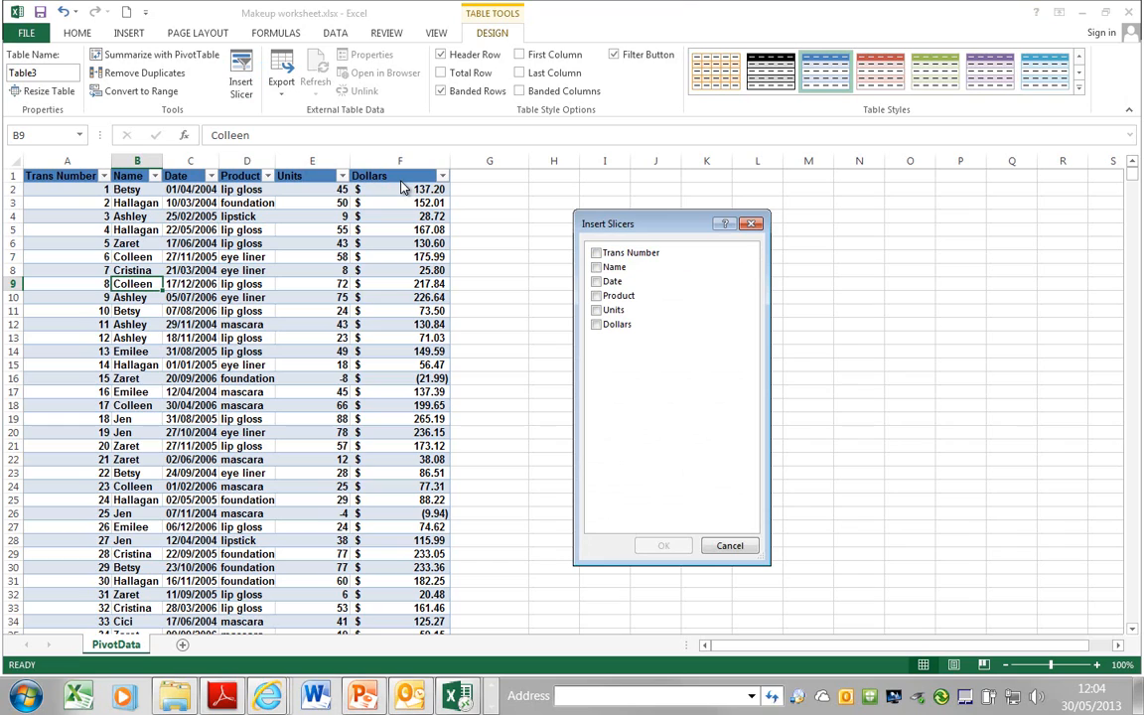
click(598, 270)
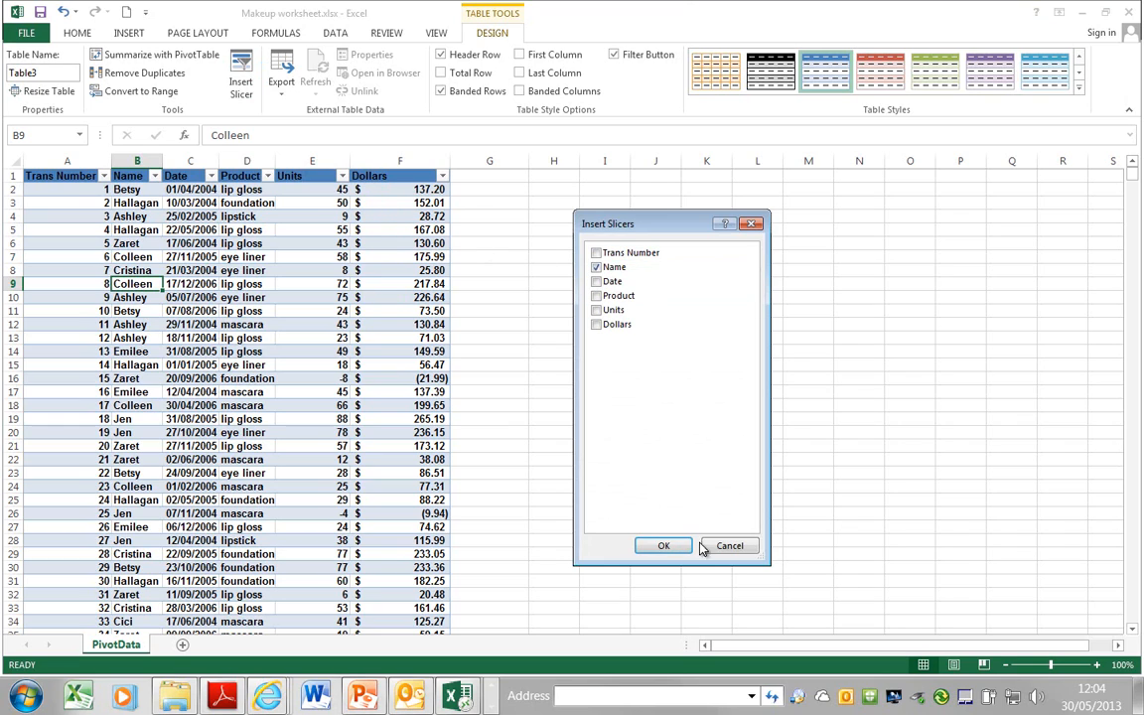
click(661, 548)
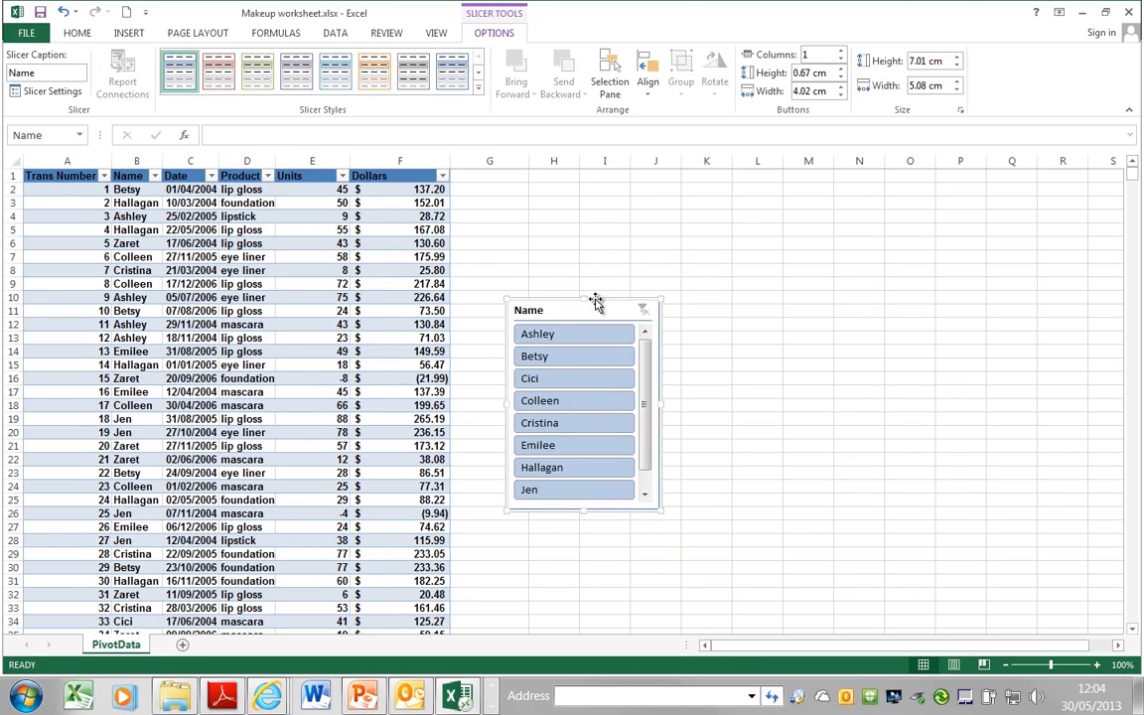
drag(618, 305, 802, 322)
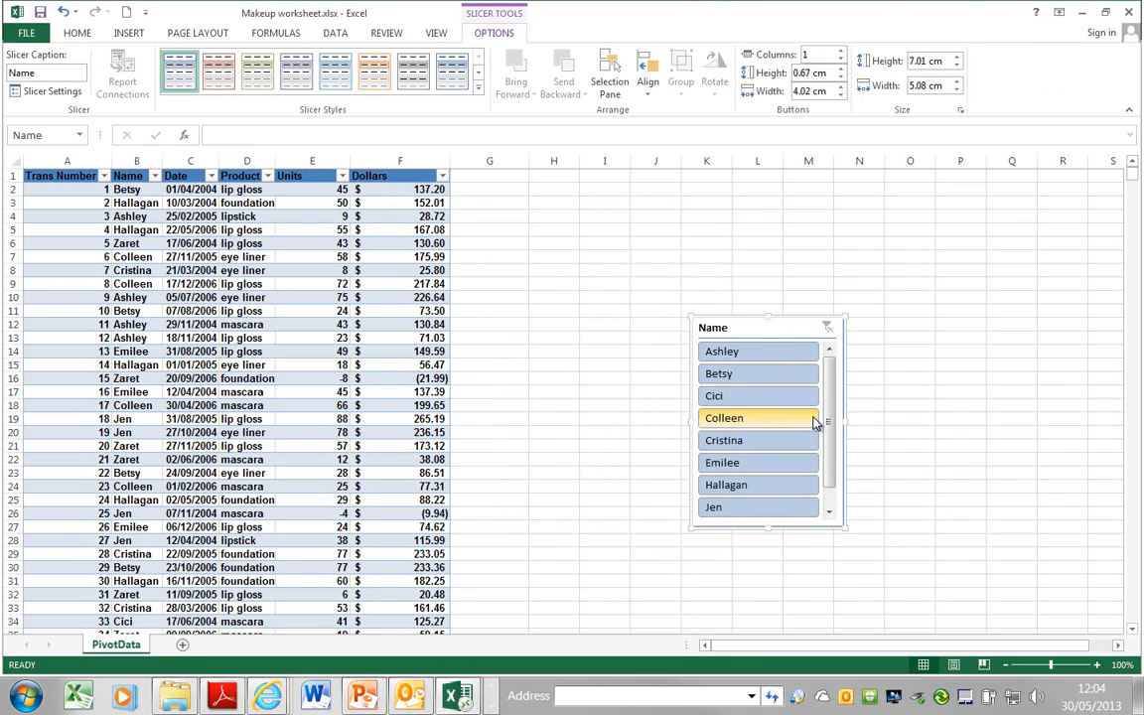
Filter the table with the slicer to the second and sixth names together.
drag(832, 407, 832, 467)
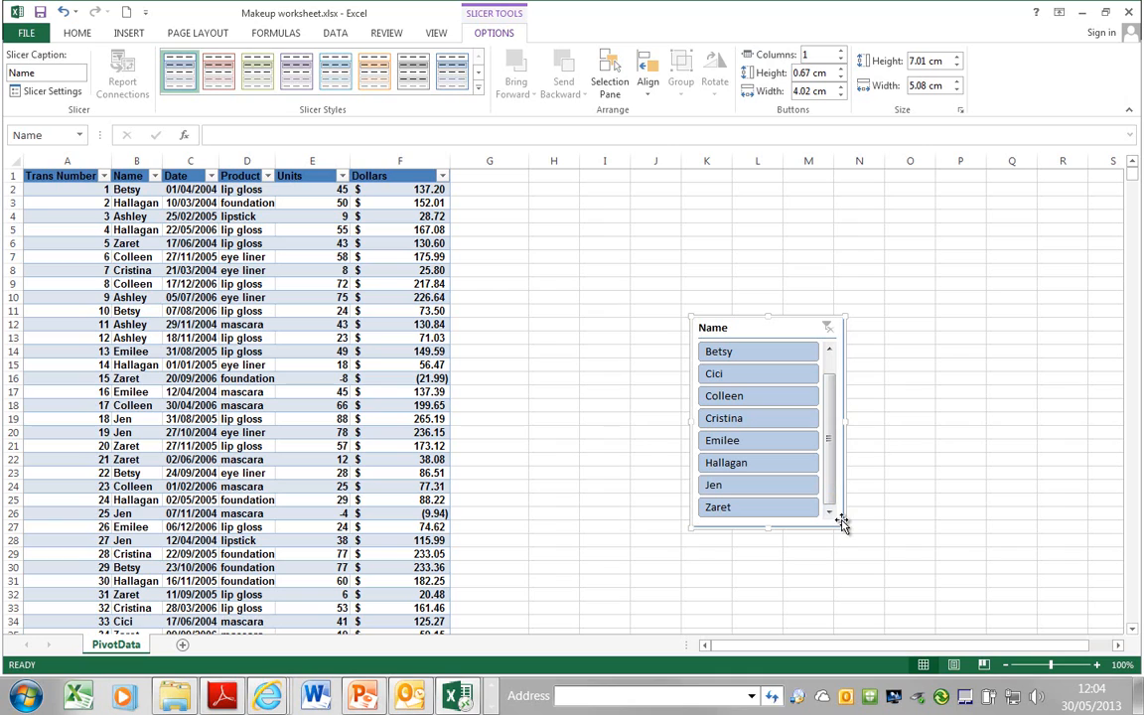
click(730, 355)
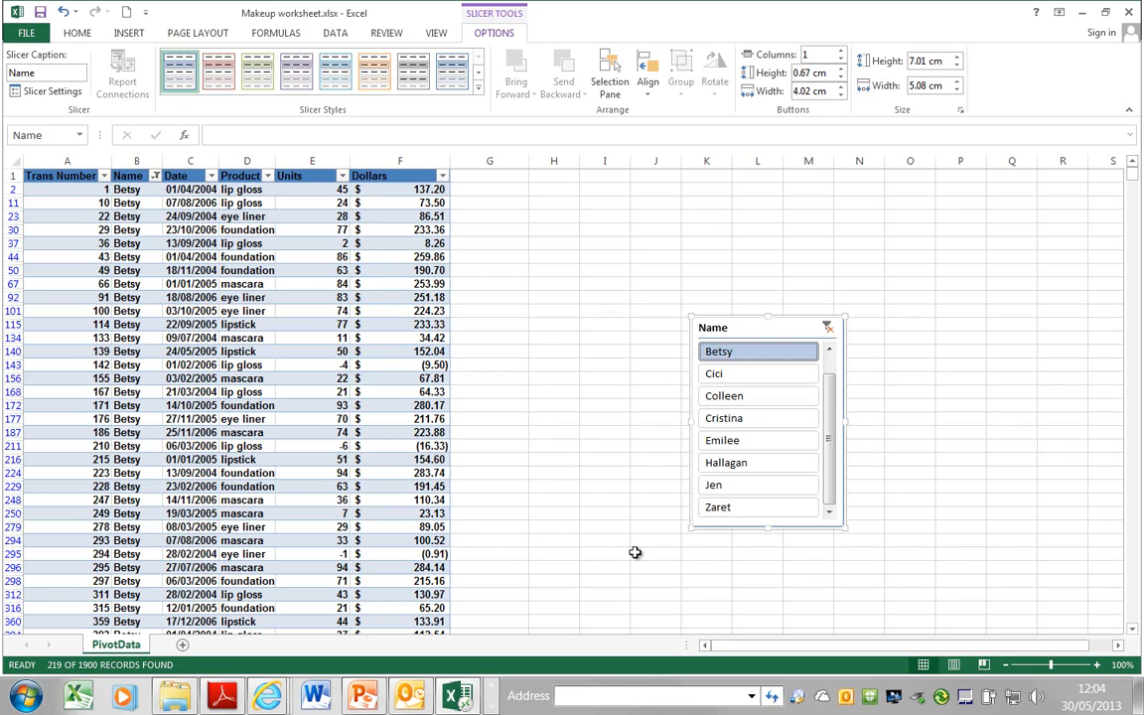
ctrl+click(748, 441)
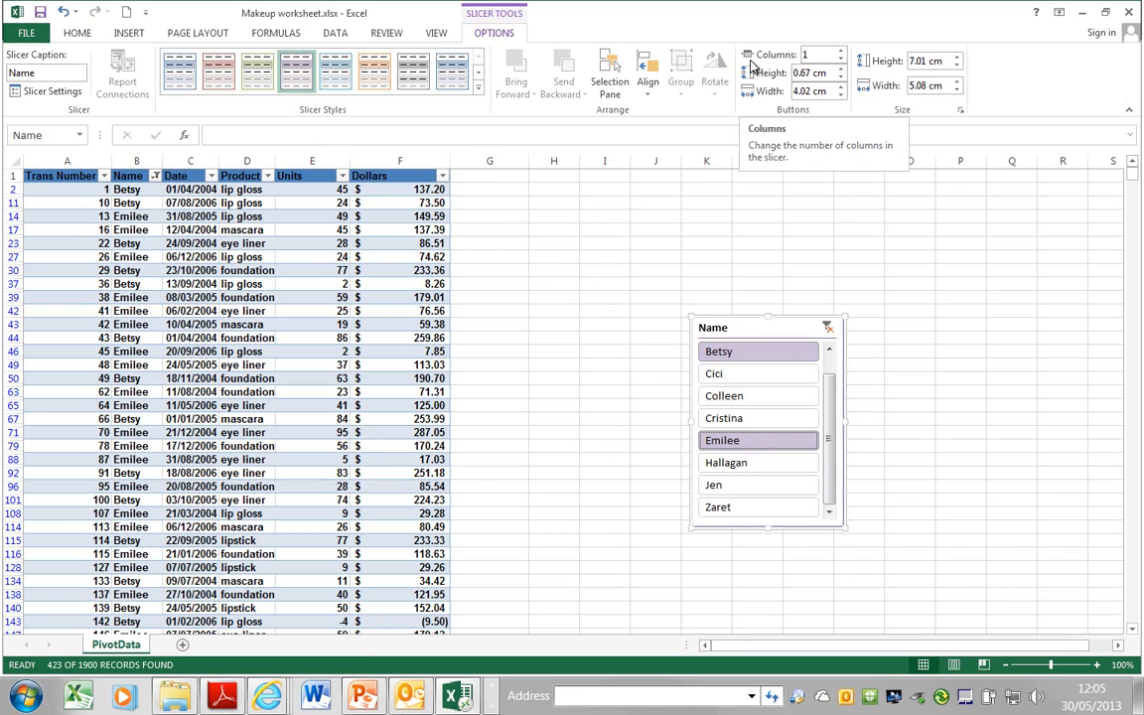
Arrange the slicer buttons in 3 columns, each 0.7 cm high and 1.9 cm wide.
click(841, 55)
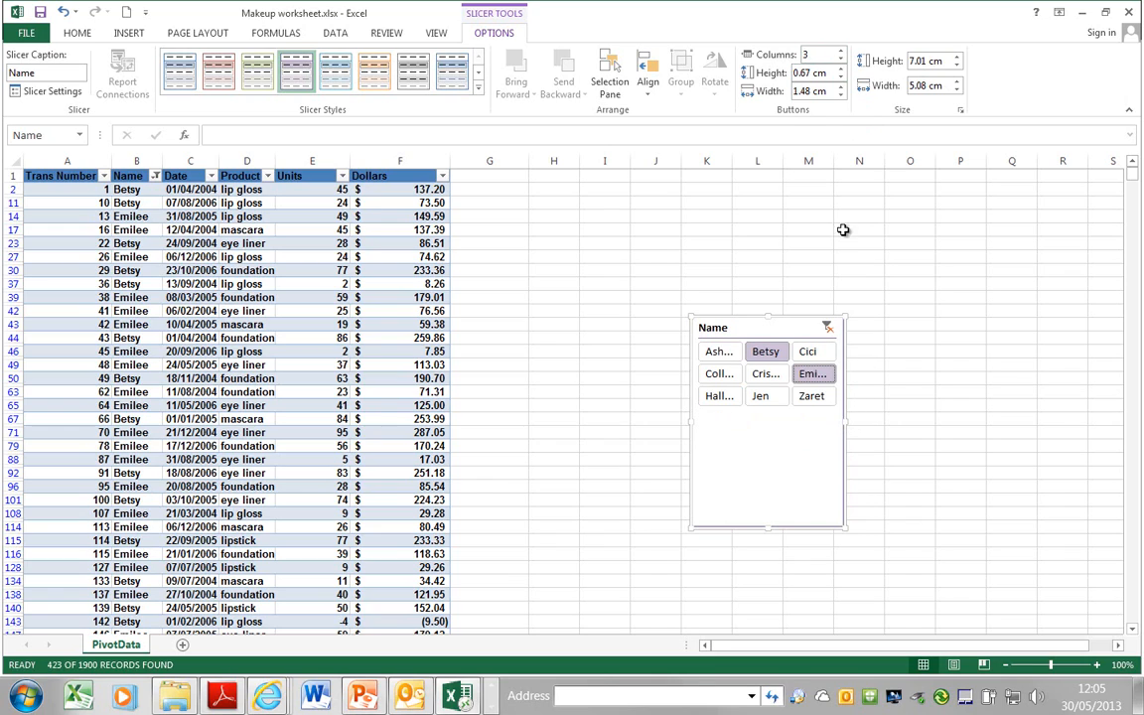
click(843, 68)
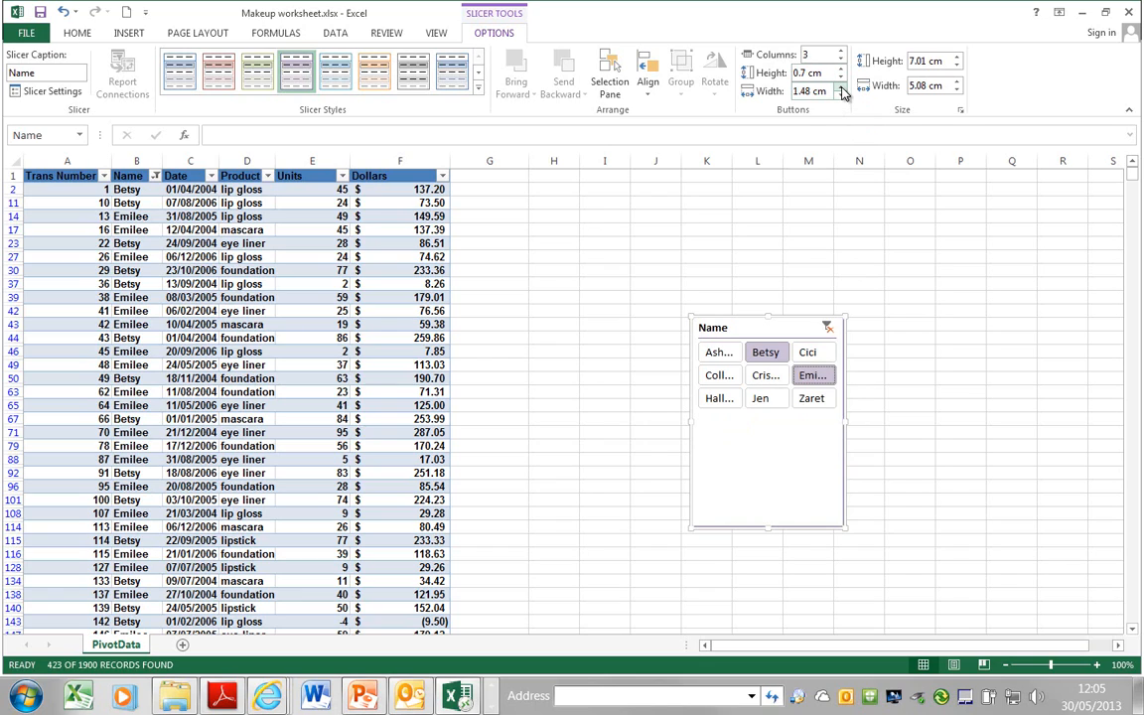
click(841, 87)
click(841, 87)
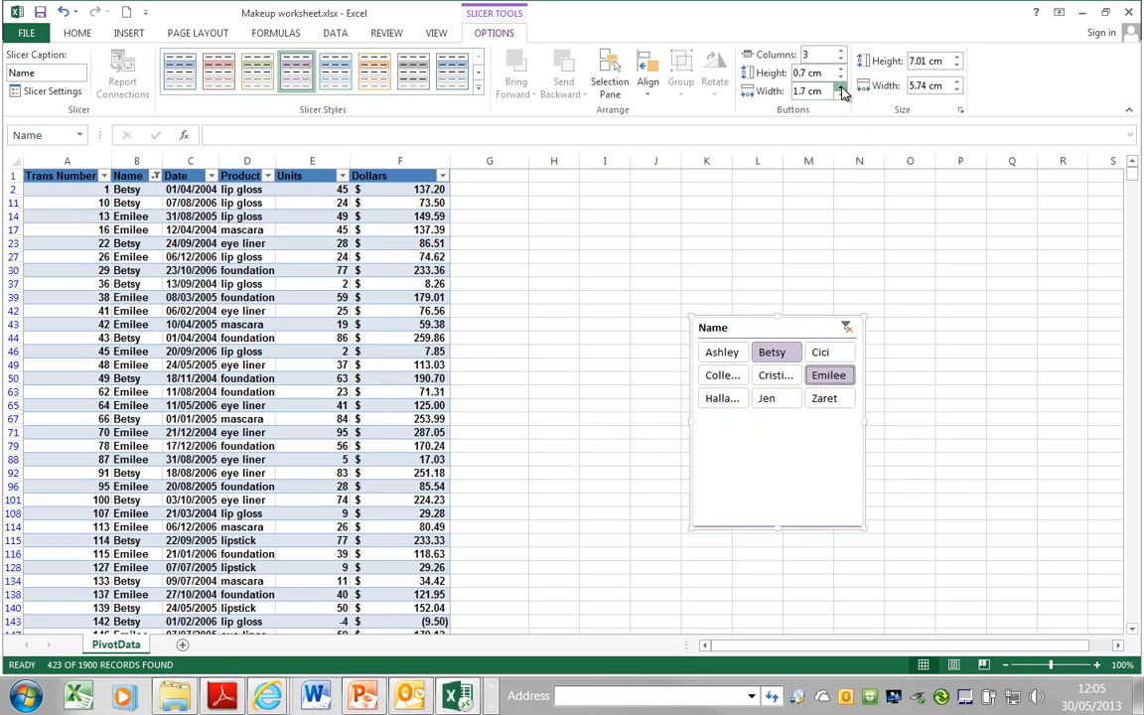
click(841, 87)
click(842, 89)
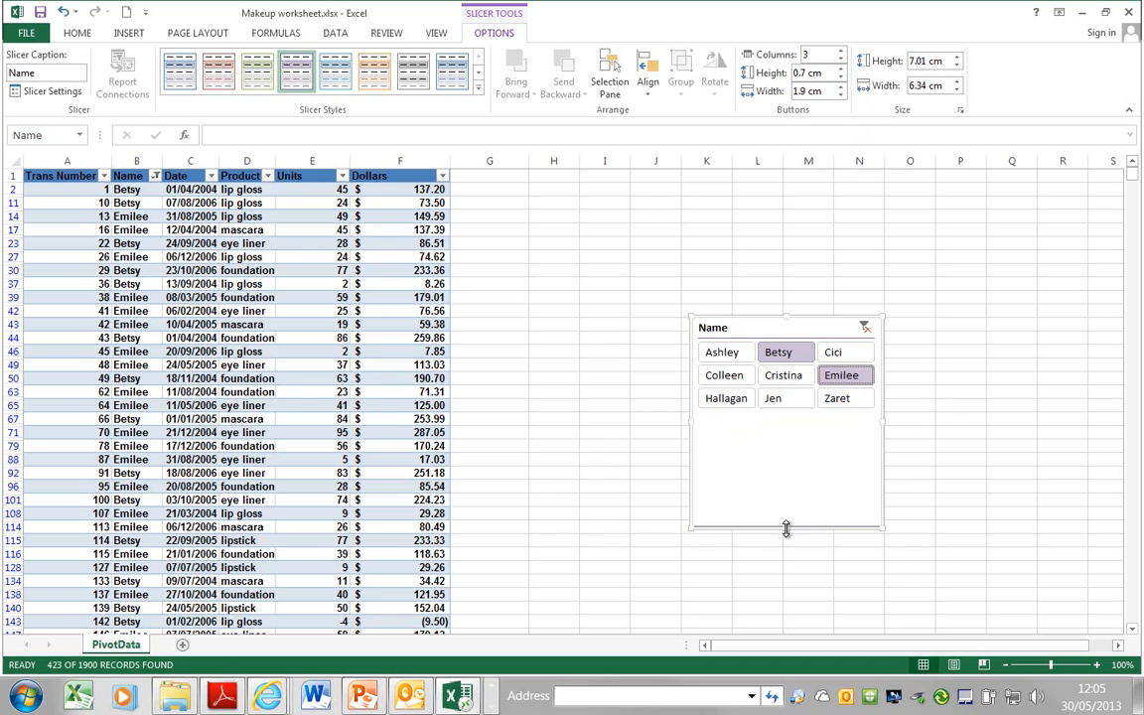
Resize the slicer to about 4.23 cm high and 7.78 cm wide, and move it closer to the table.
drag(794, 452, 806, 453)
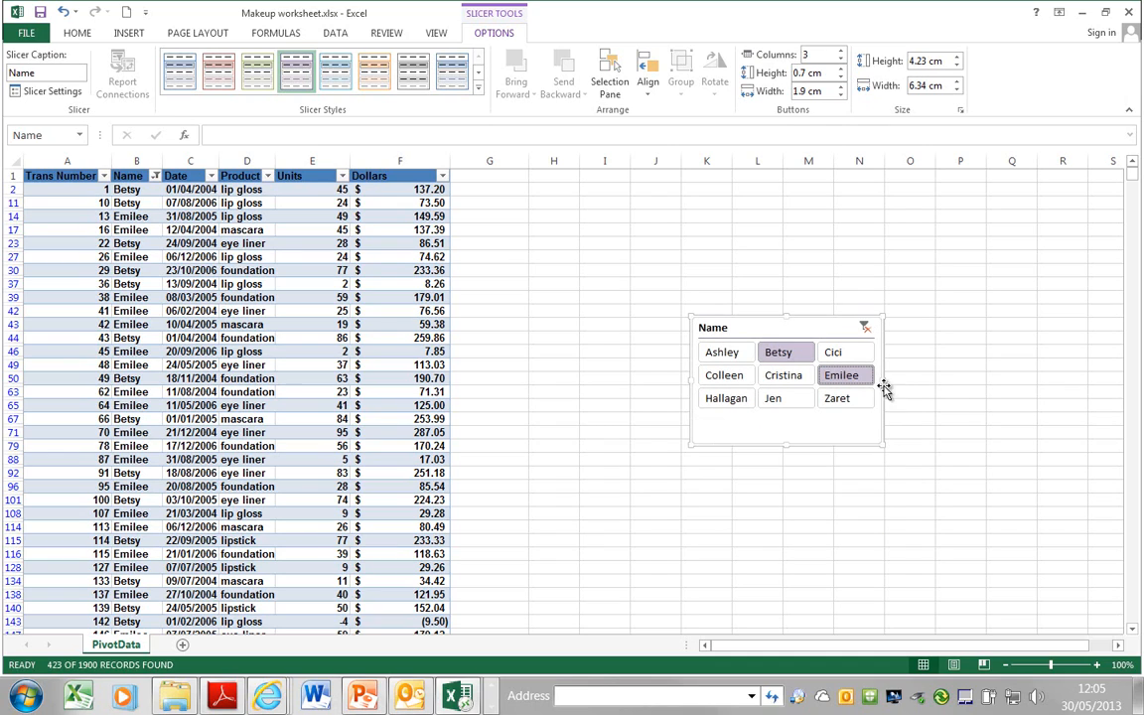
drag(883, 382, 927, 387)
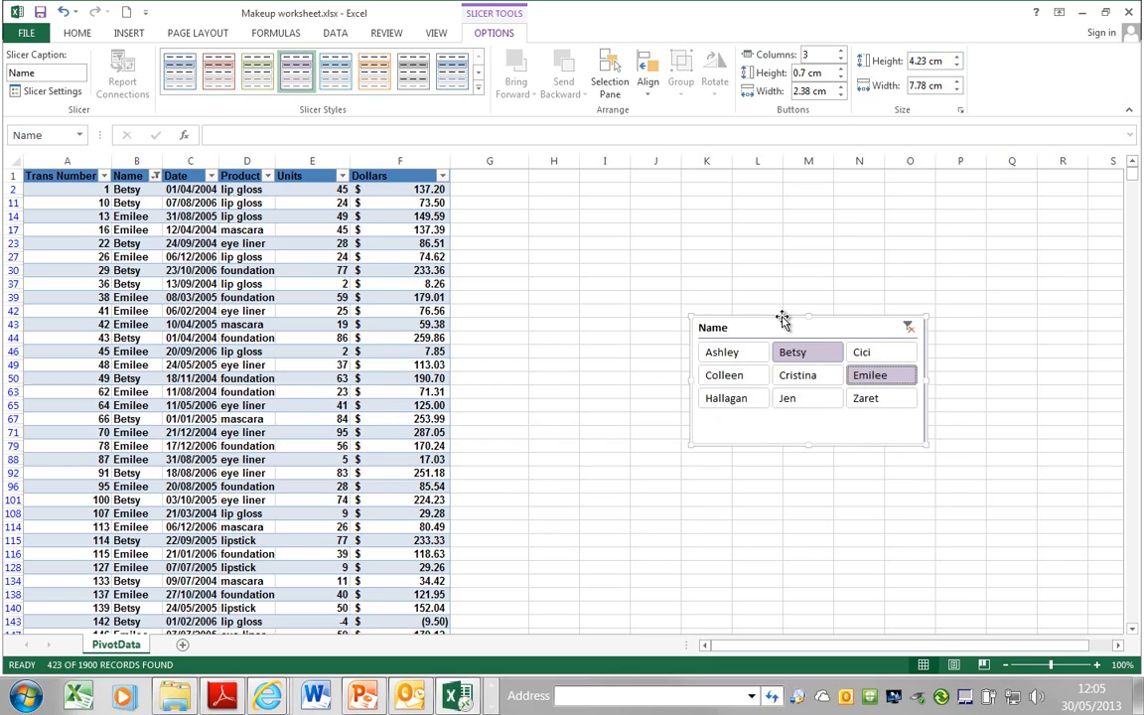
drag(782, 315, 673, 294)
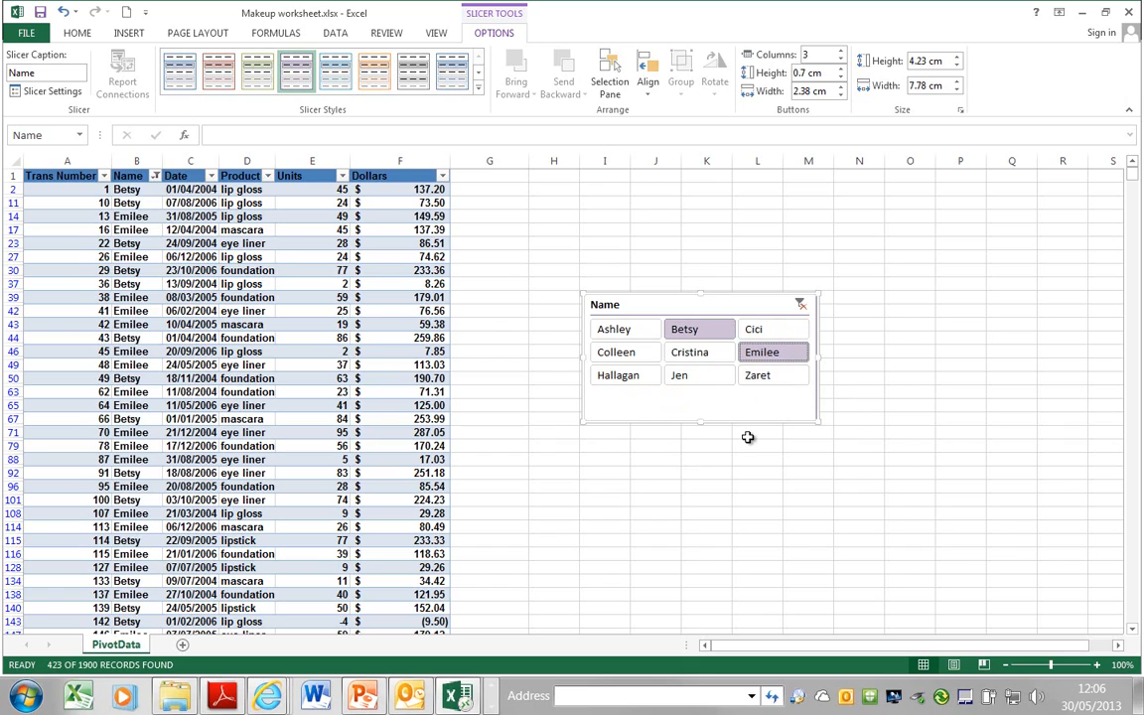
Add the seventh name to the slicer selection, and clear the slicer's filter.
ctrl+click(618, 377)
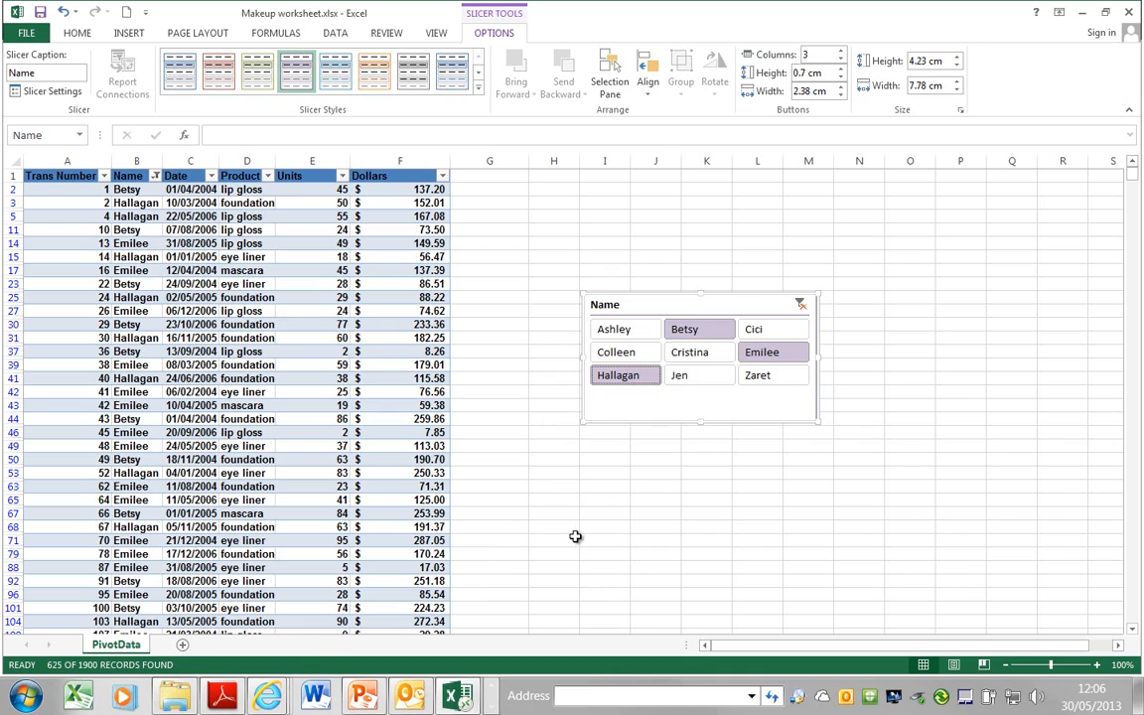
click(803, 305)
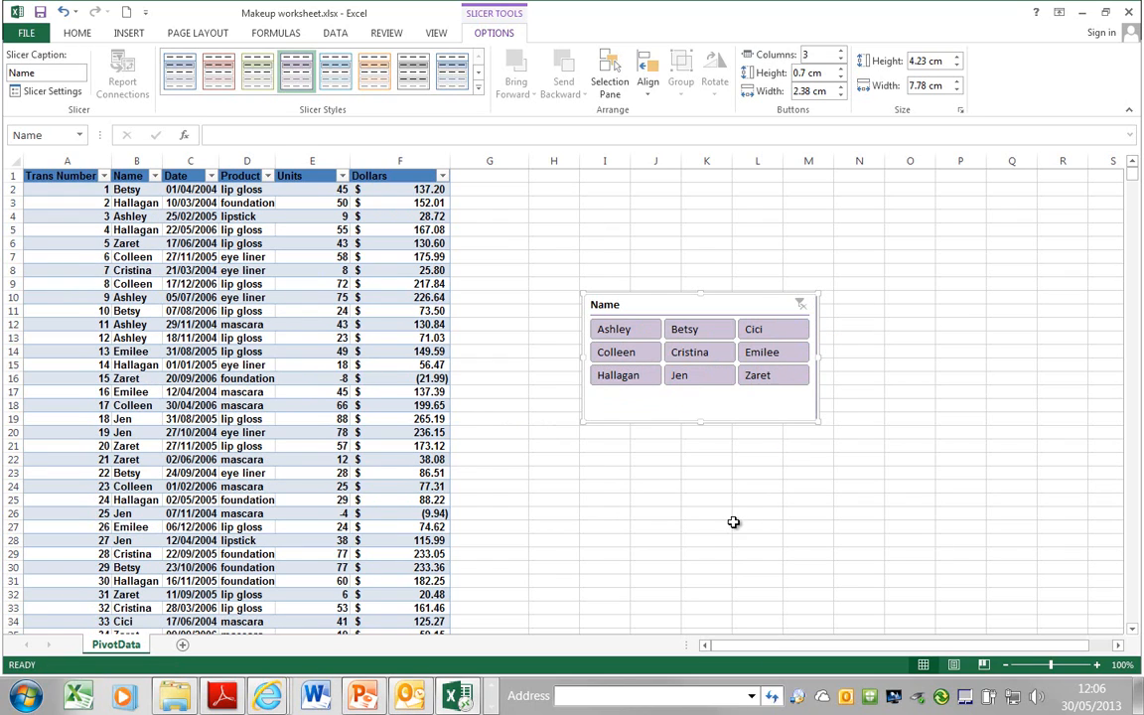
Filter the table to a continuous run of slicer names from the first to the seventh, and reduce the run to the first six.
click(636, 331)
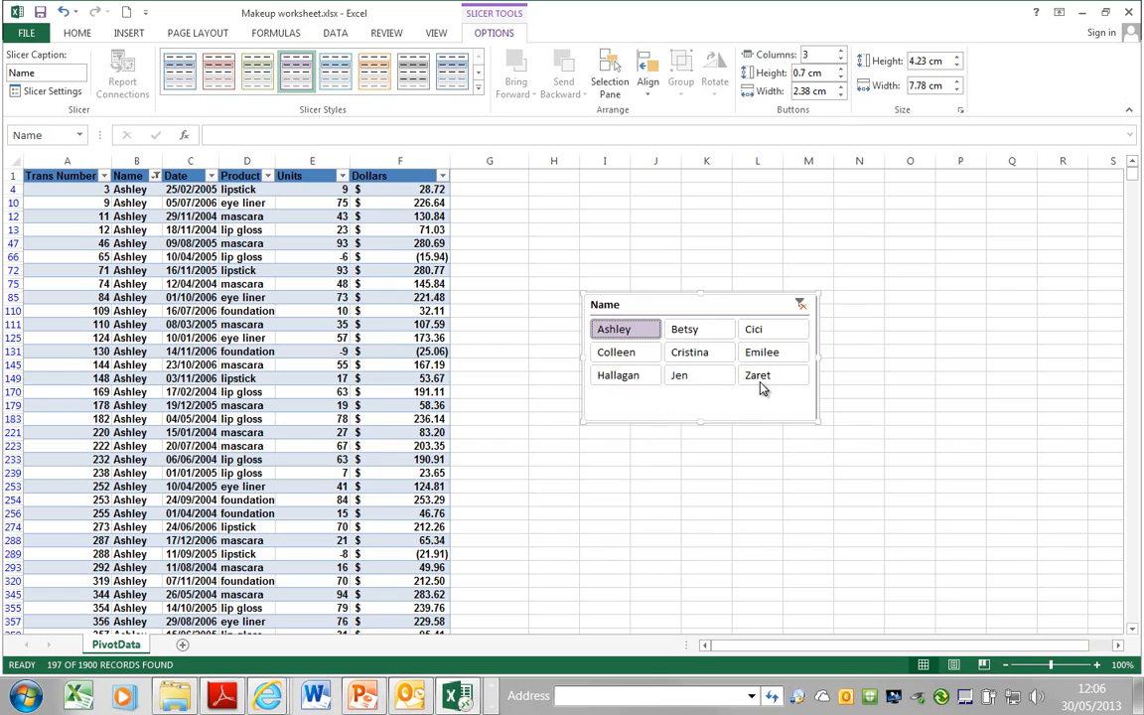
shift+click(618, 383)
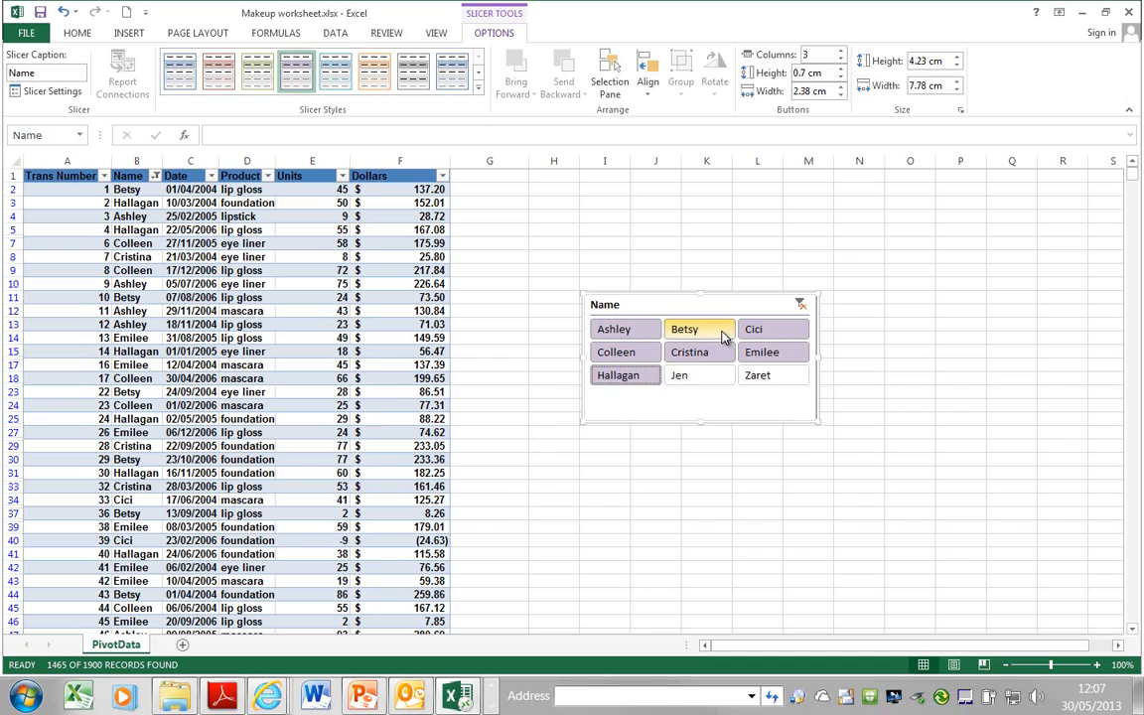
click(613, 329)
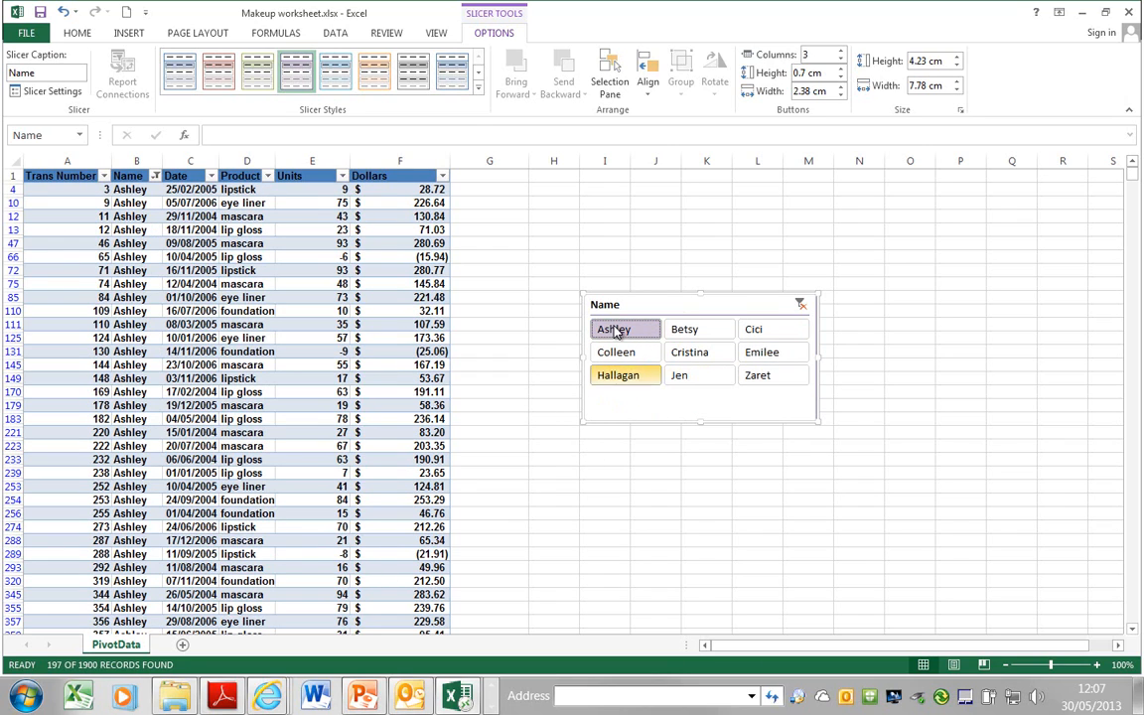
shift+click(780, 358)
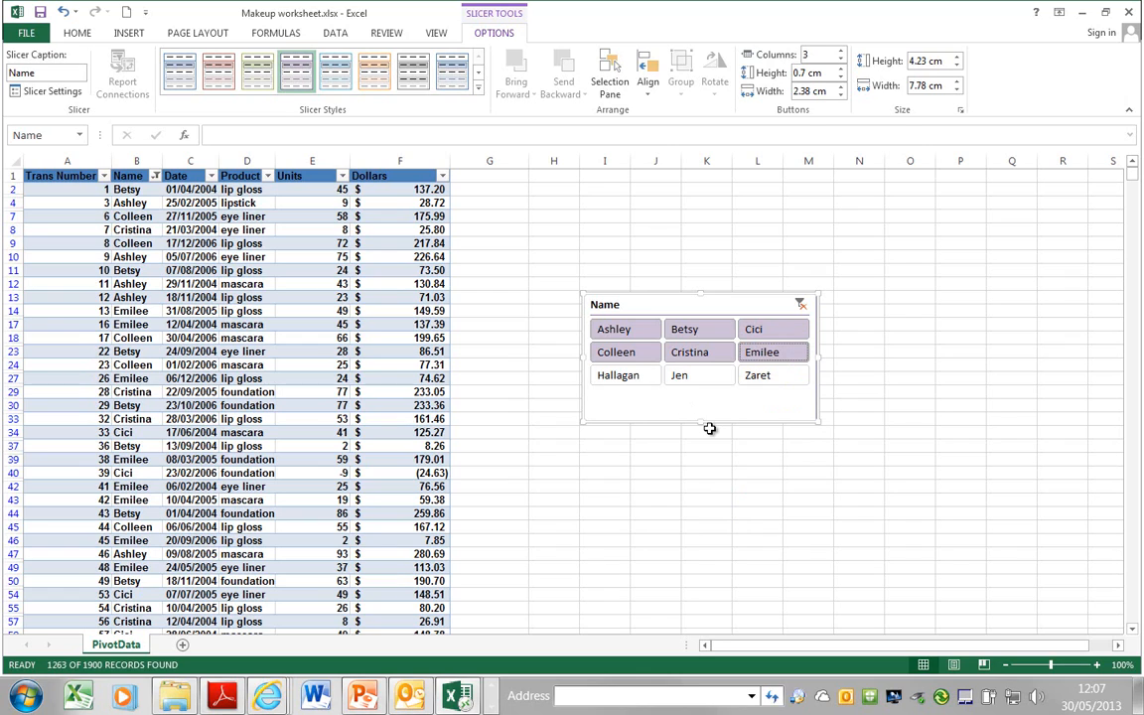
click(612, 330)
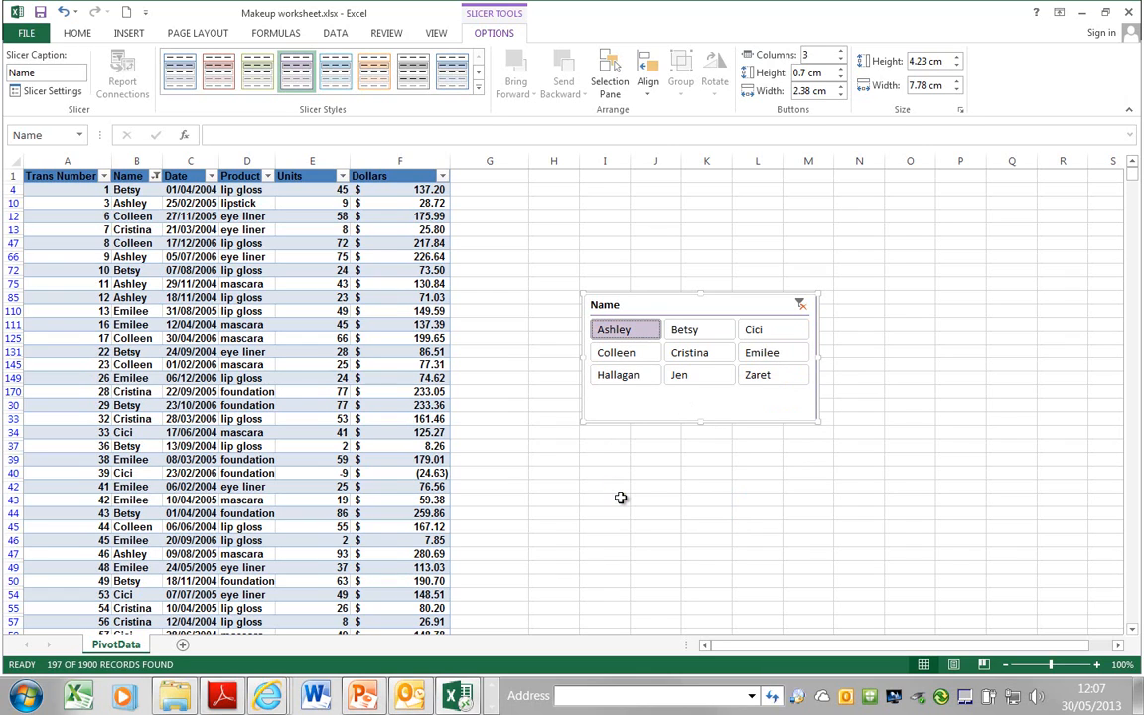
shift+click(769, 355)
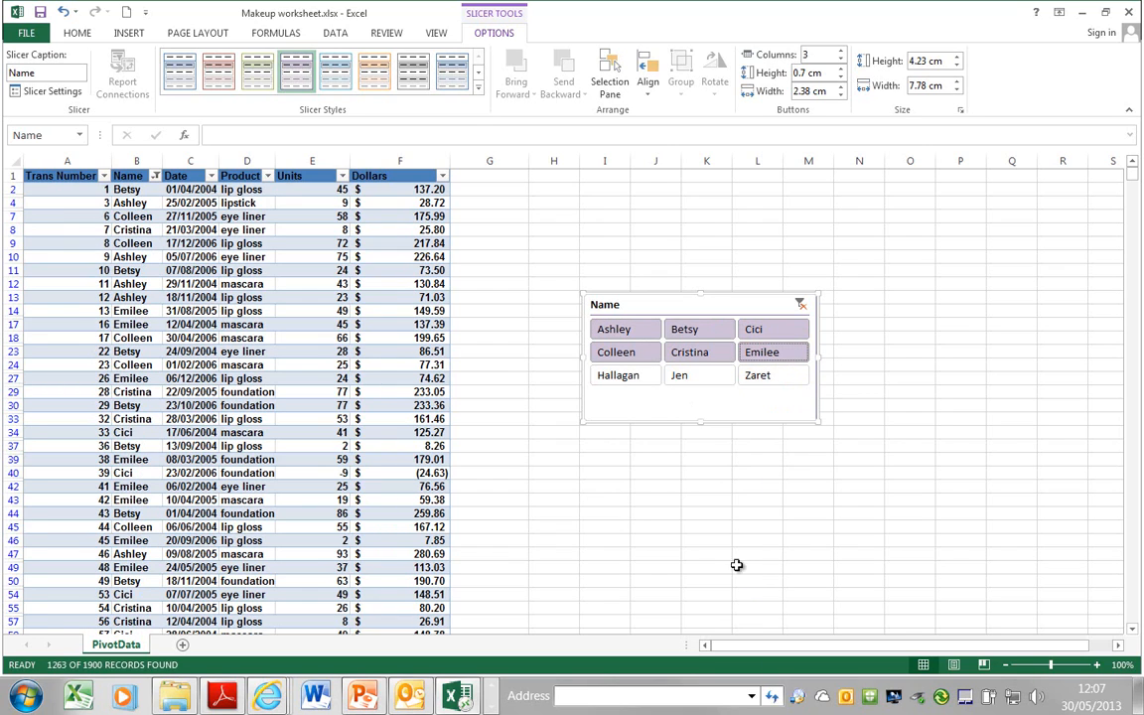
Delete the Name slicer from the worksheet.
click(813, 524)
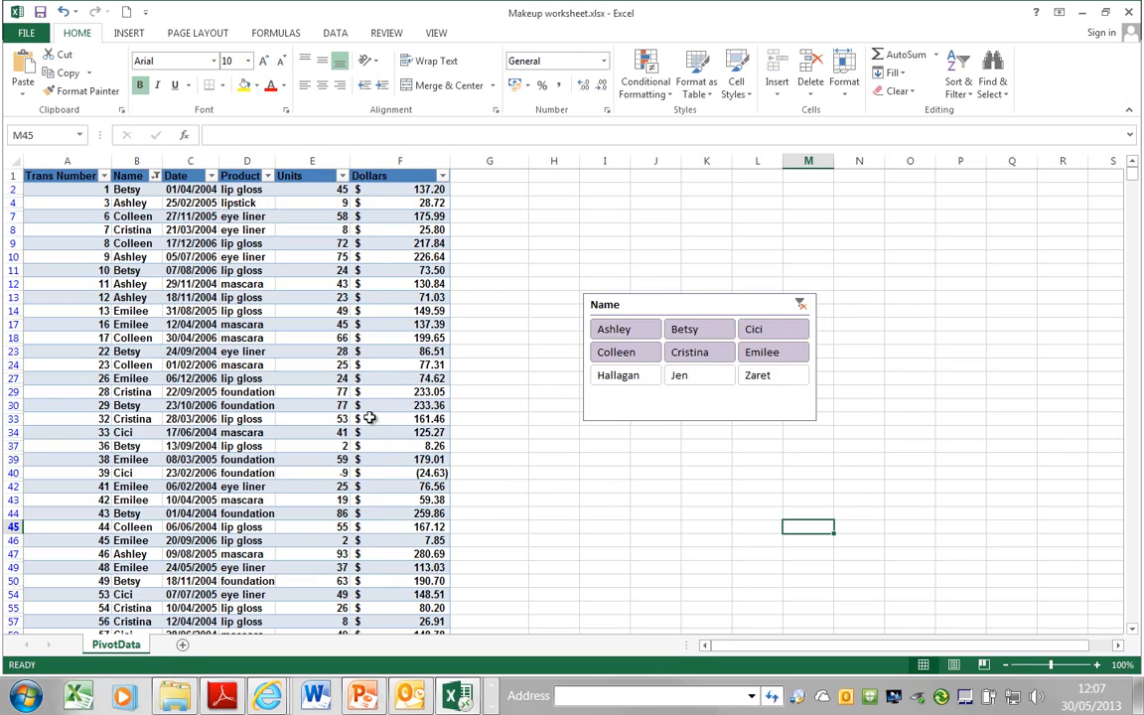
click(673, 295)
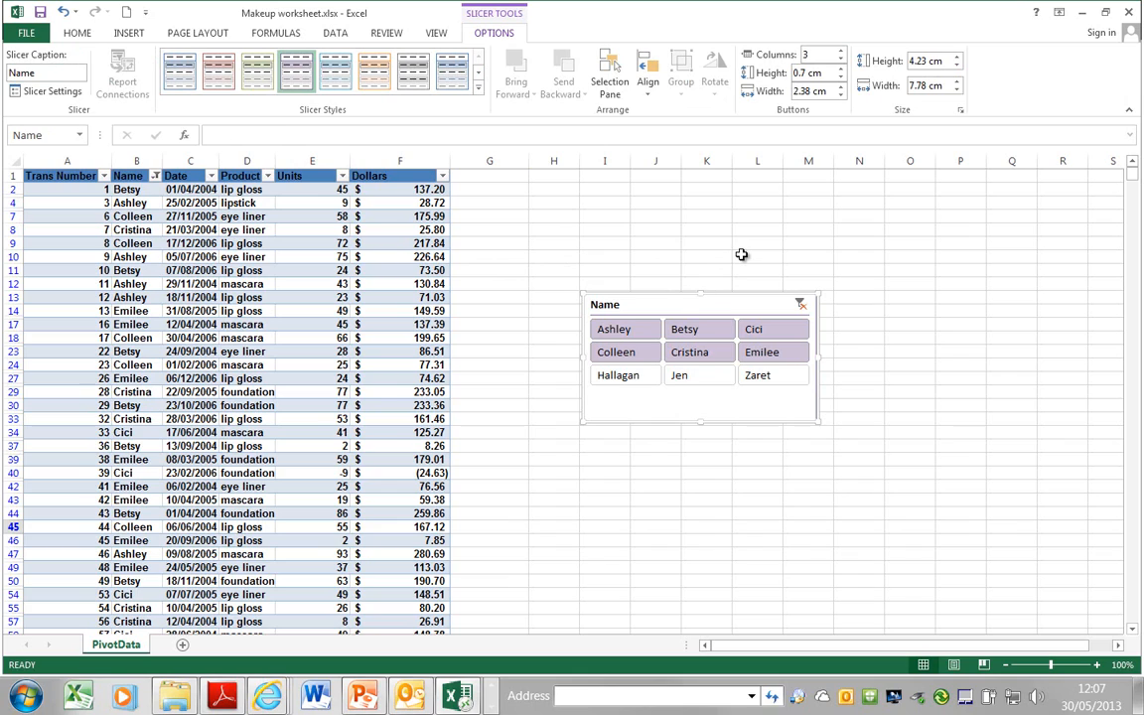
key(Delete)
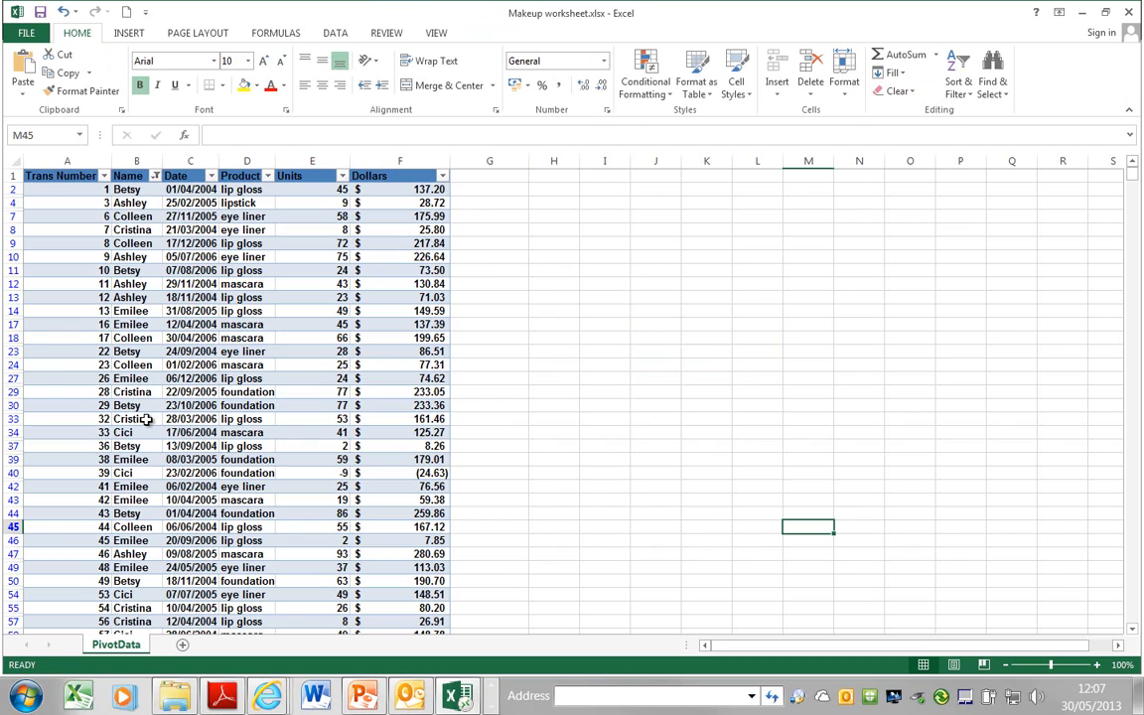
Check which names are included in the Name column's filter, and select a cell in the Units column.
click(156, 177)
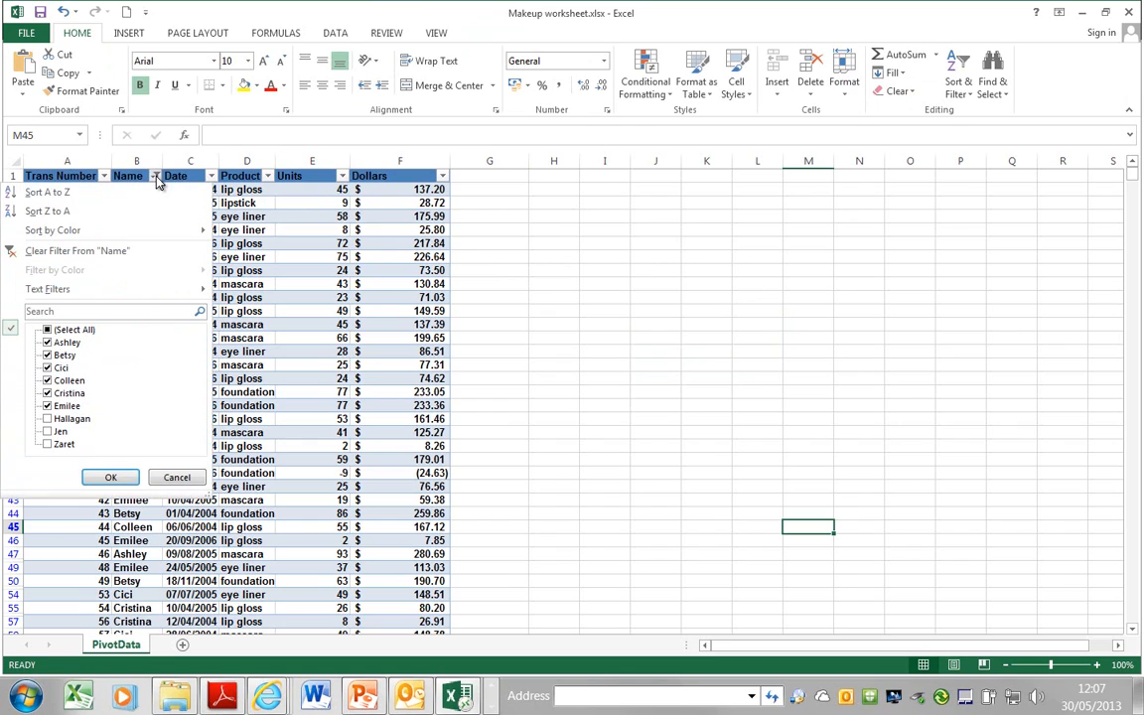
click(682, 355)
click(288, 377)
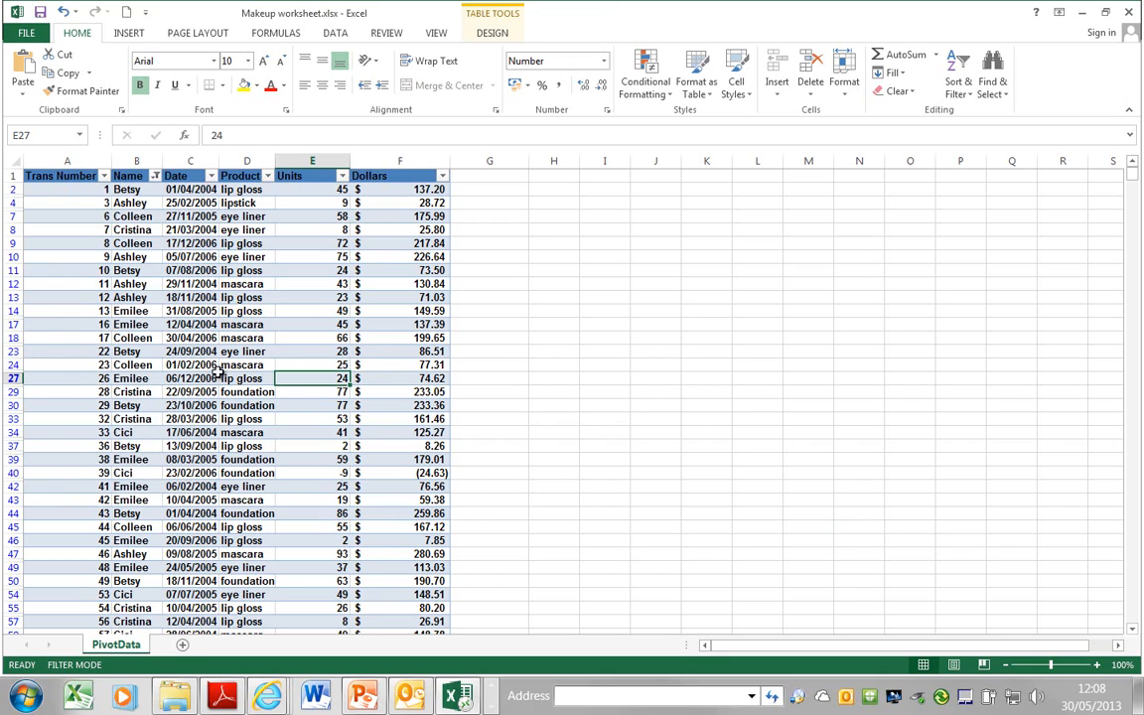